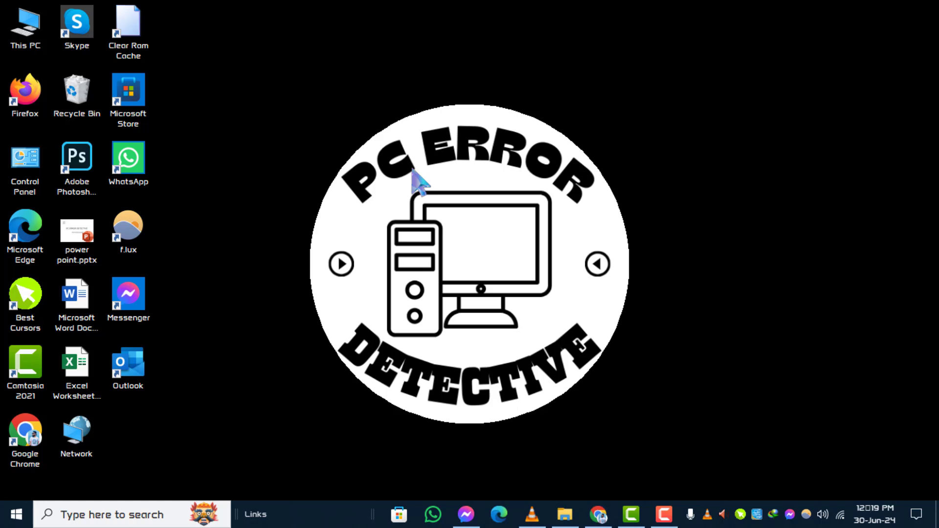
Step: Search the taskbar for 'Control Panel' and launch the best match
click(94, 514)
text(Control Panel)
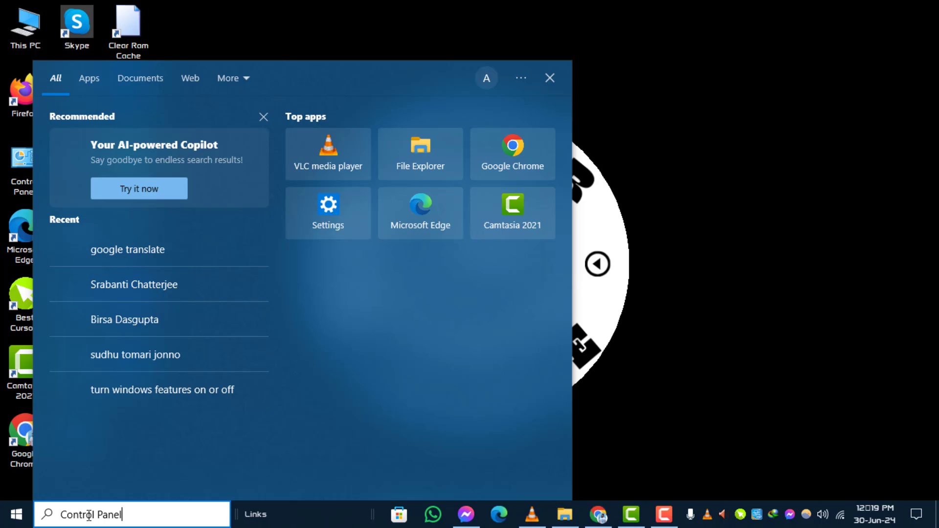
click(128, 139)
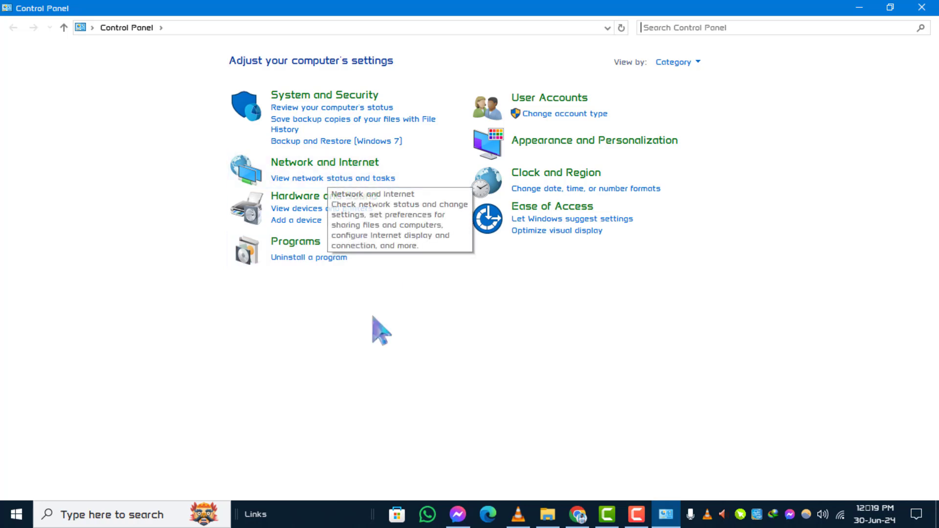
Step: Go from Network and Internet through Network and Sharing Center to the adapter settings list
click(334, 170)
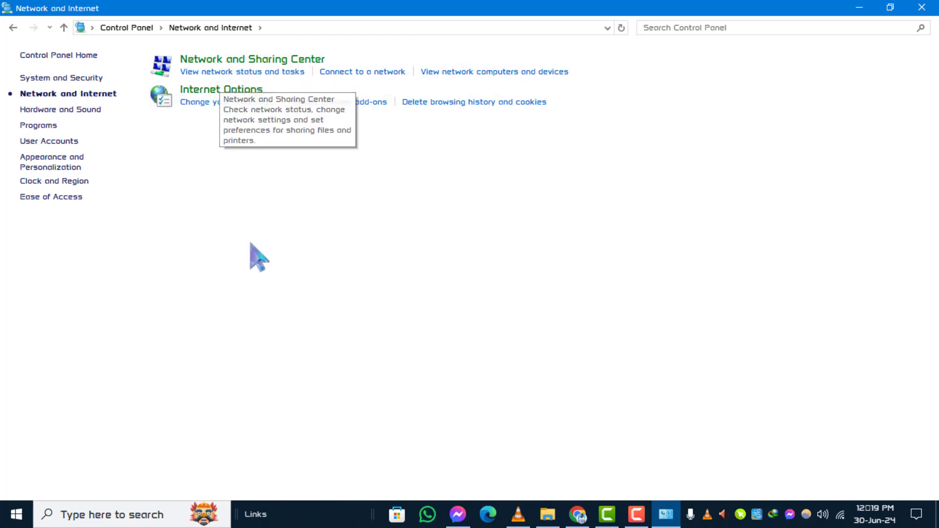
click(253, 59)
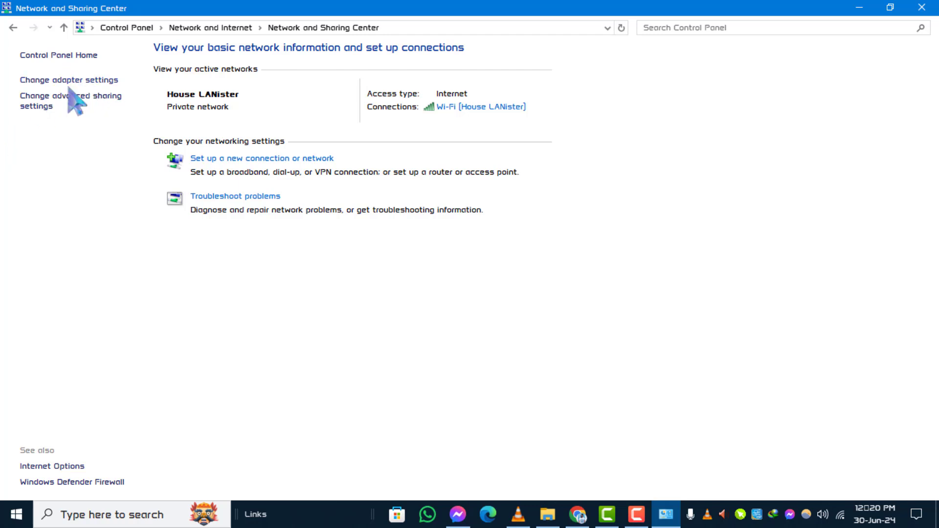
click(86, 80)
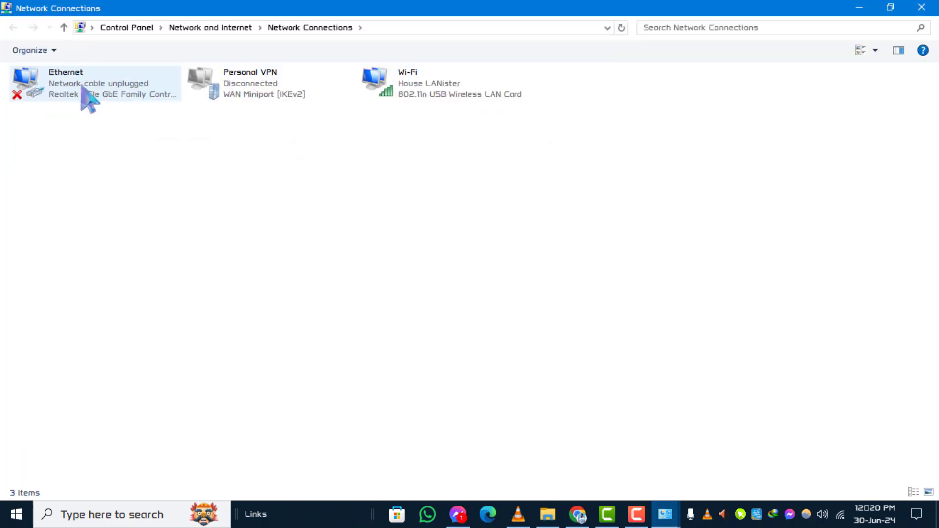
Step: Open the Properties dialog of the Wi-Fi adapter
click(417, 94)
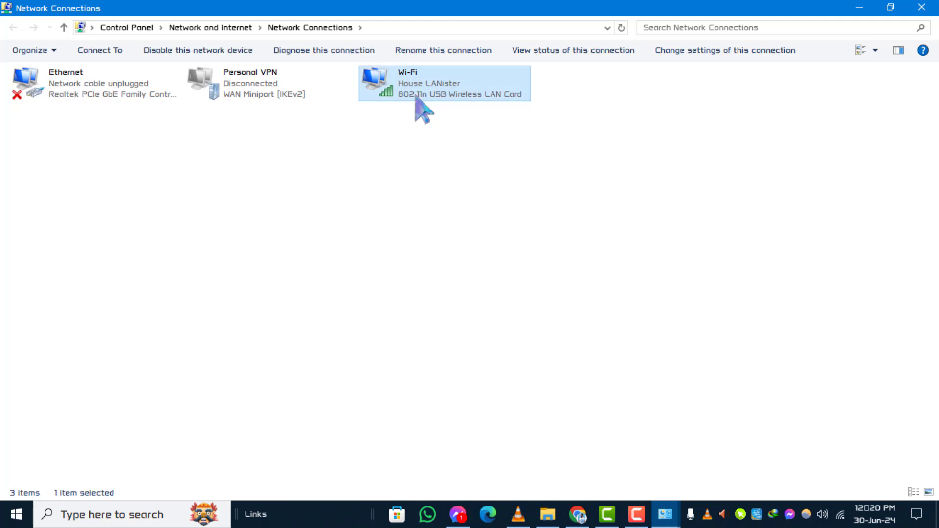
right_click(423, 89)
click(459, 222)
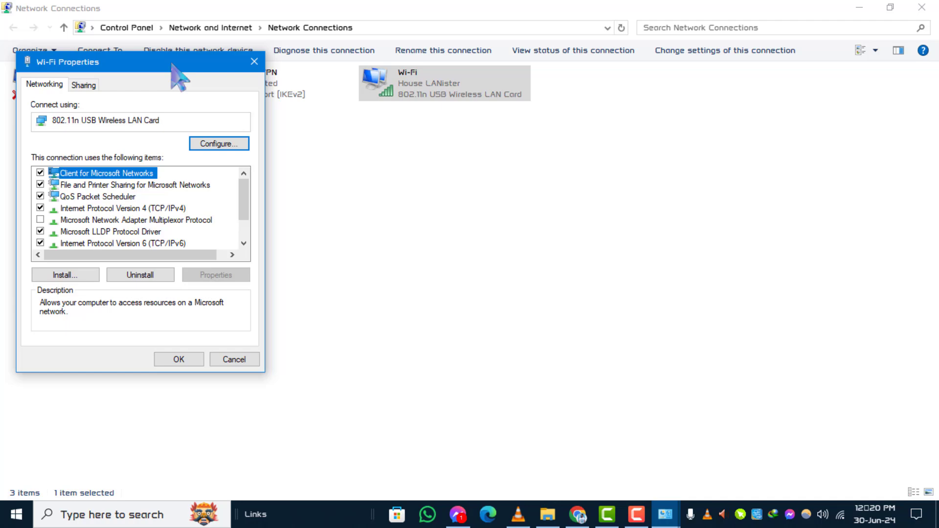
Step: Uncheck Internet Protocol Version 6 (TCP/IPv6) in Wi-Fi Properties and confirm with OK
drag(174, 68, 575, 146)
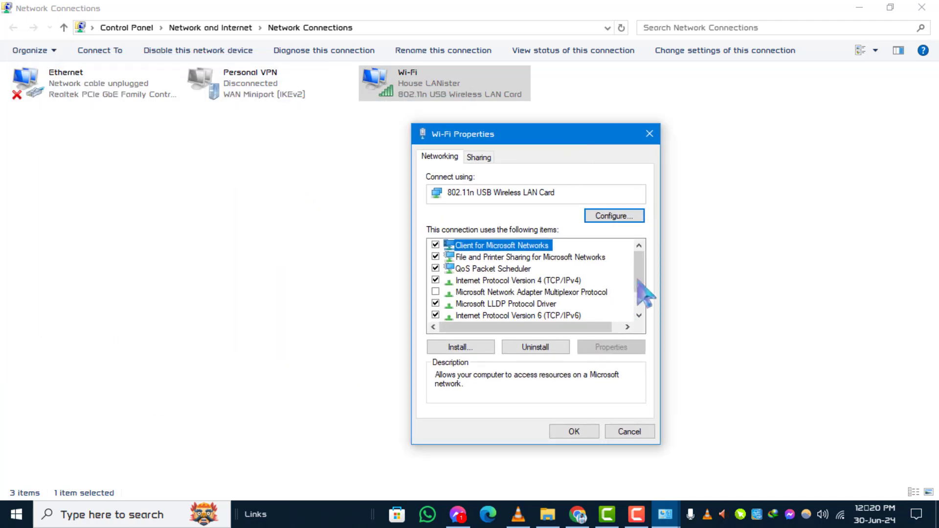
scroll(652, 288, down, 3)
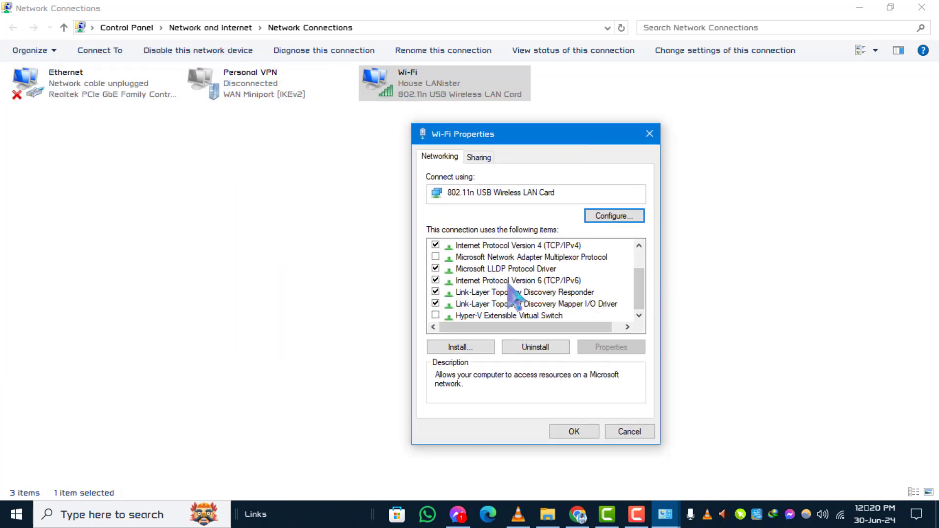
click(436, 280)
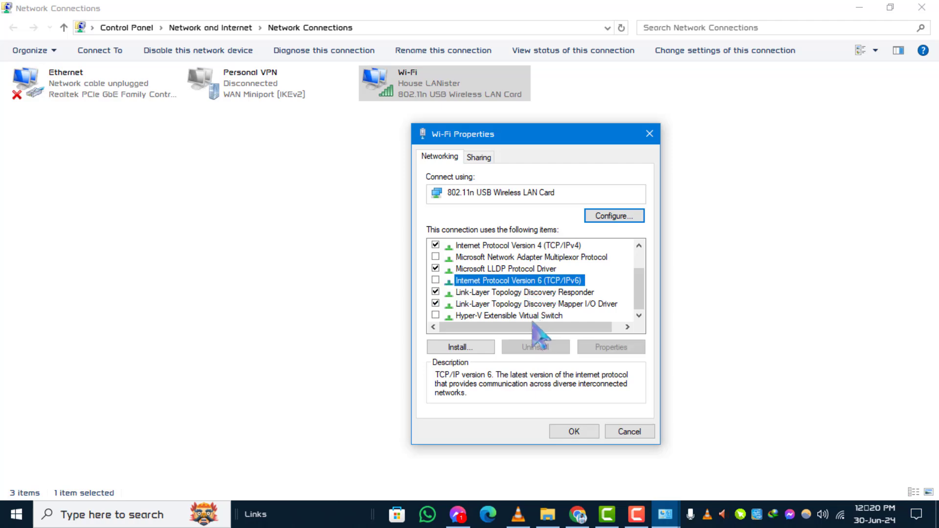
click(575, 433)
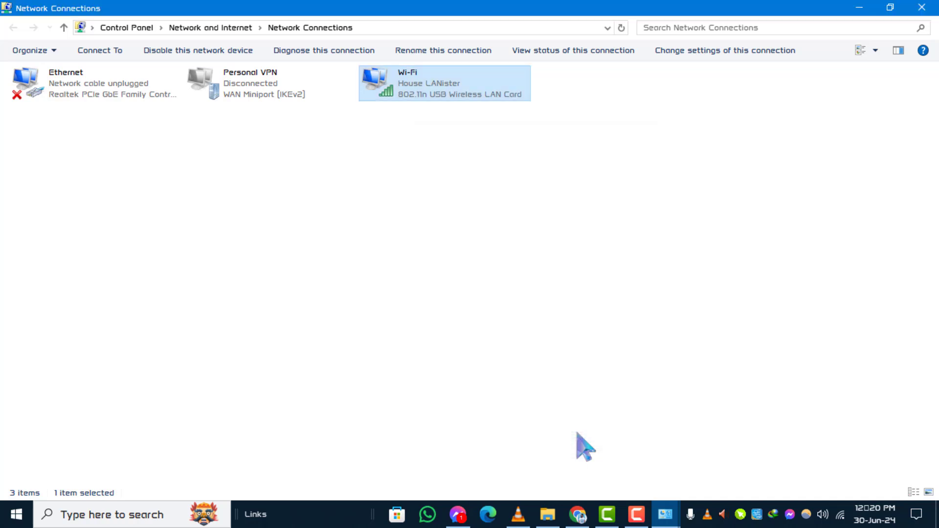